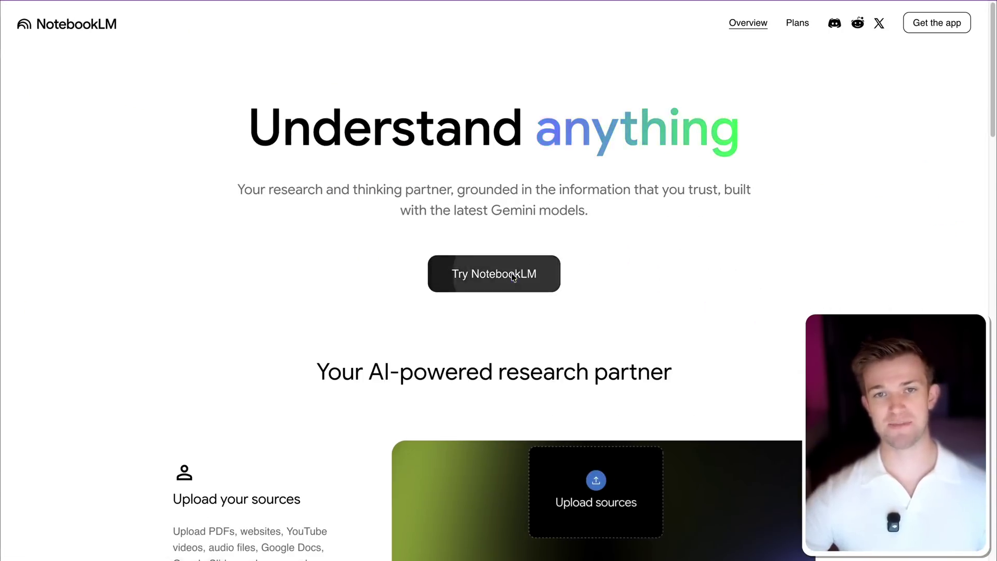
- Create a new untitled NotebookLM notebook and select the Elon Musk Five Step Improvement Process video's URL
left_click(513, 276)
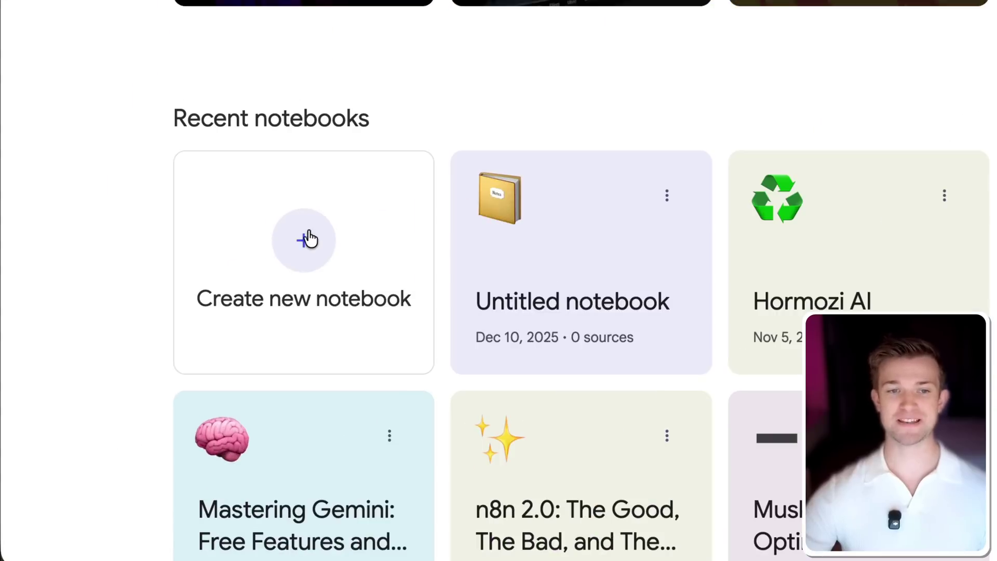
left_click(305, 240)
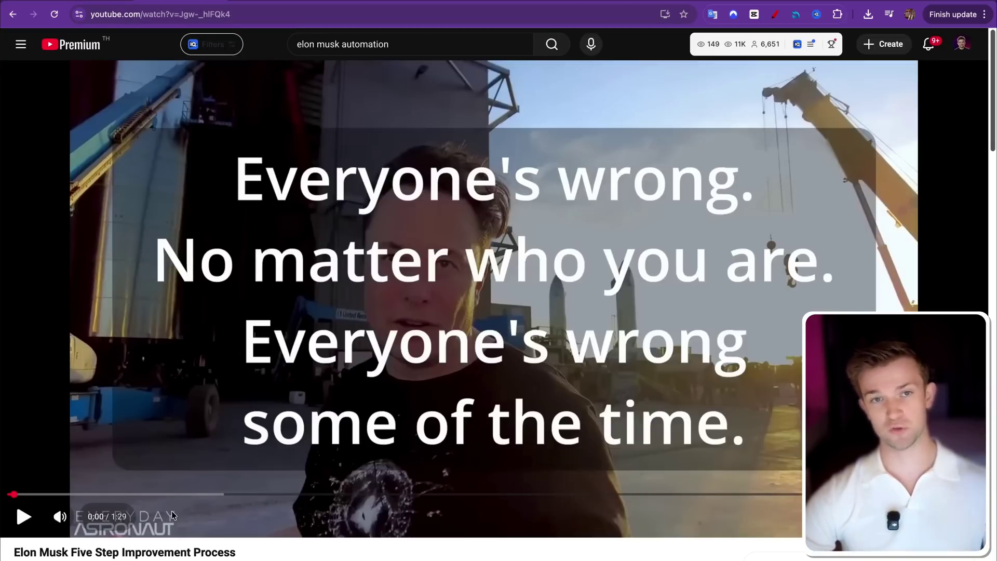
left_click(231, 15)
key("ctrl+c")
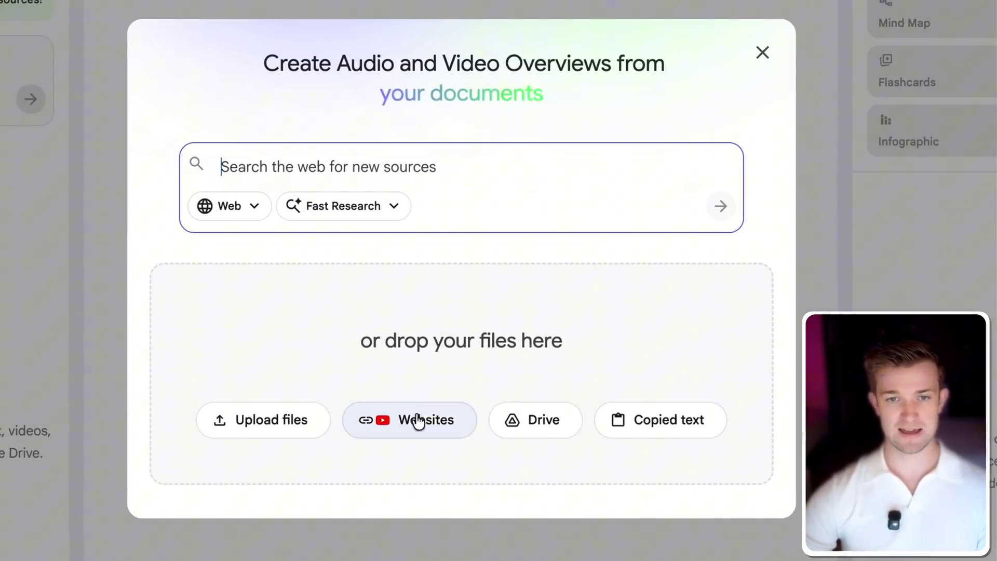
- Paste the Elon Musk Five Step Improvement Process YouTube link as a Websites source and insert it
left_click(470, 410)
left_click(286, 119)
key("ctrl+v")
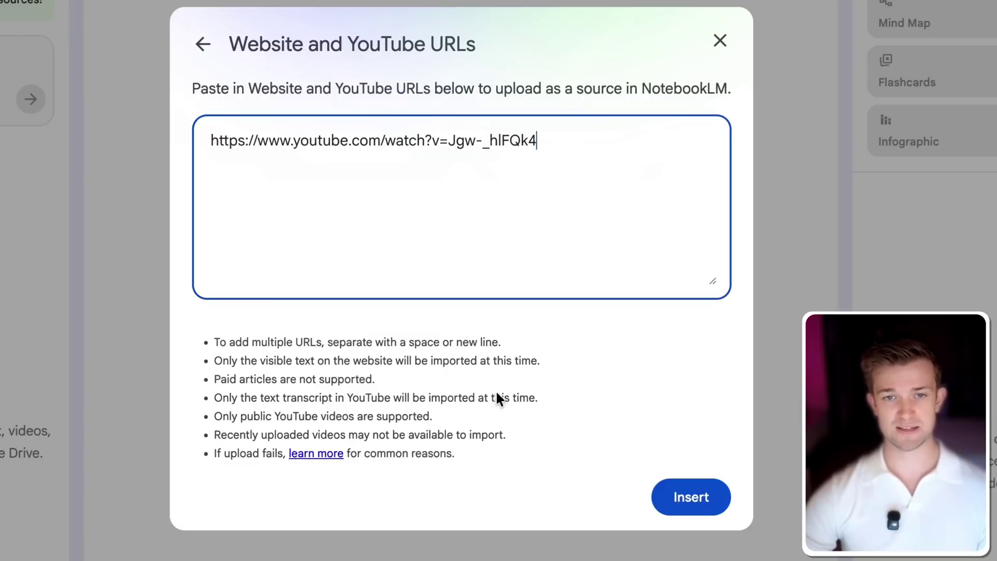
left_click(678, 499)
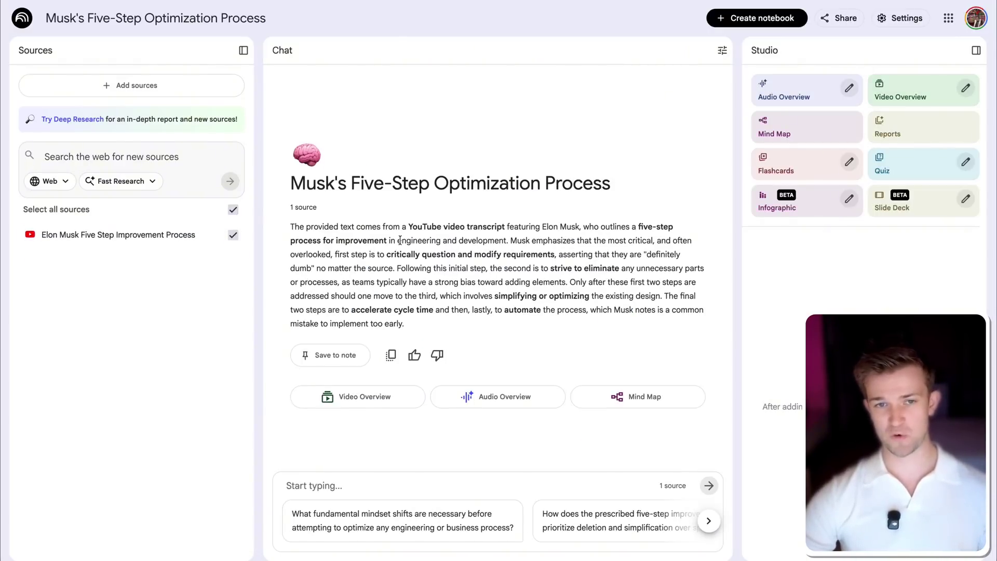
- Open Customize Infographic from the pencil icon on the Studio panel's Infographic tile
left_click(349, 475)
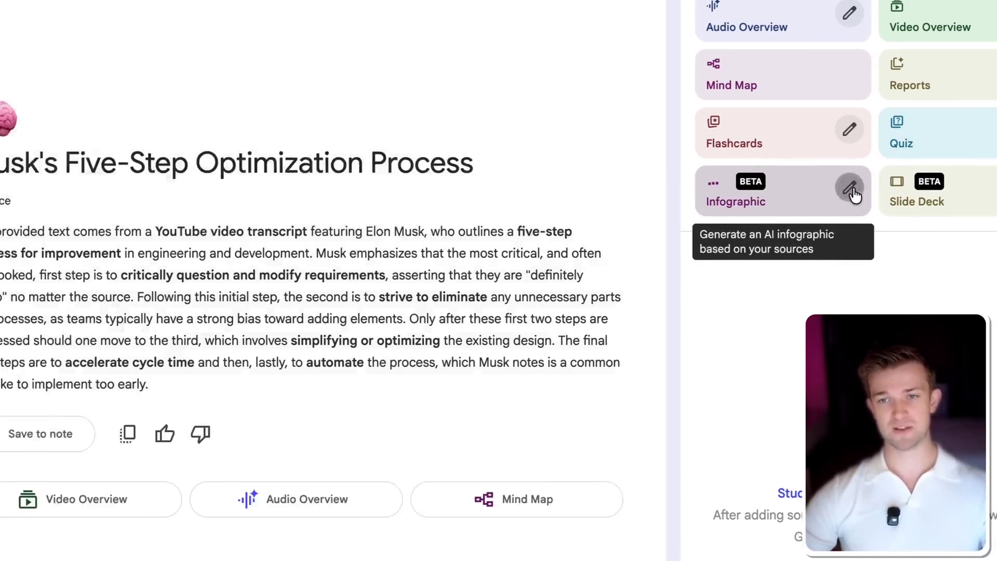
left_click(768, 224)
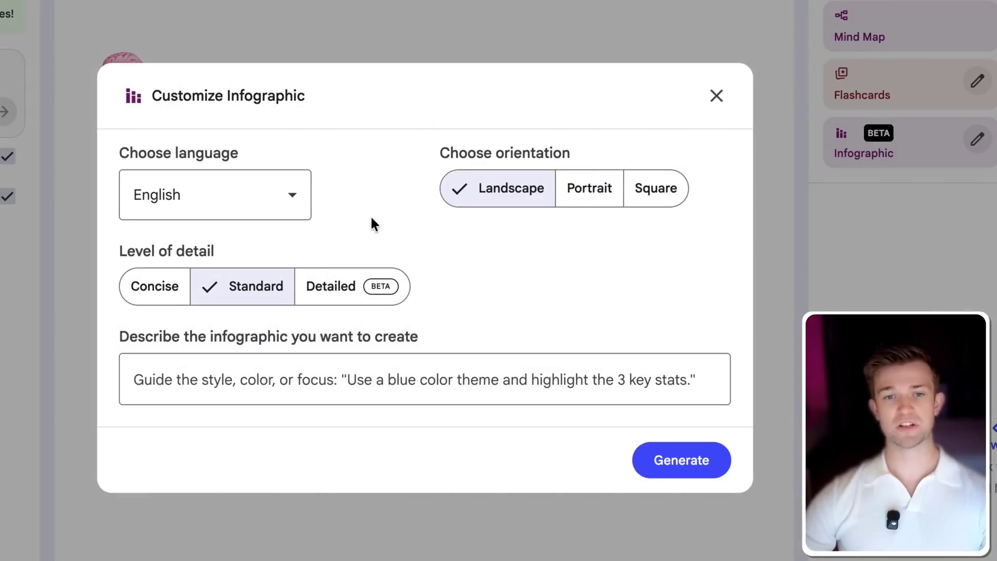
- Keep English, choose Detailed, paste the visually appealing 5-step breakdown description, and generate
left_click(287, 210)
left_click(349, 192)
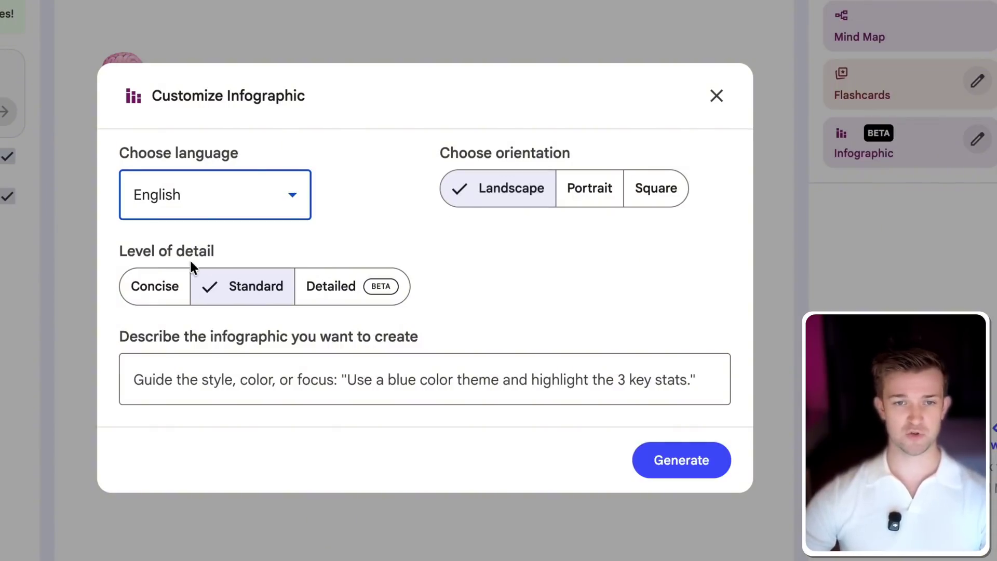
left_click(354, 298)
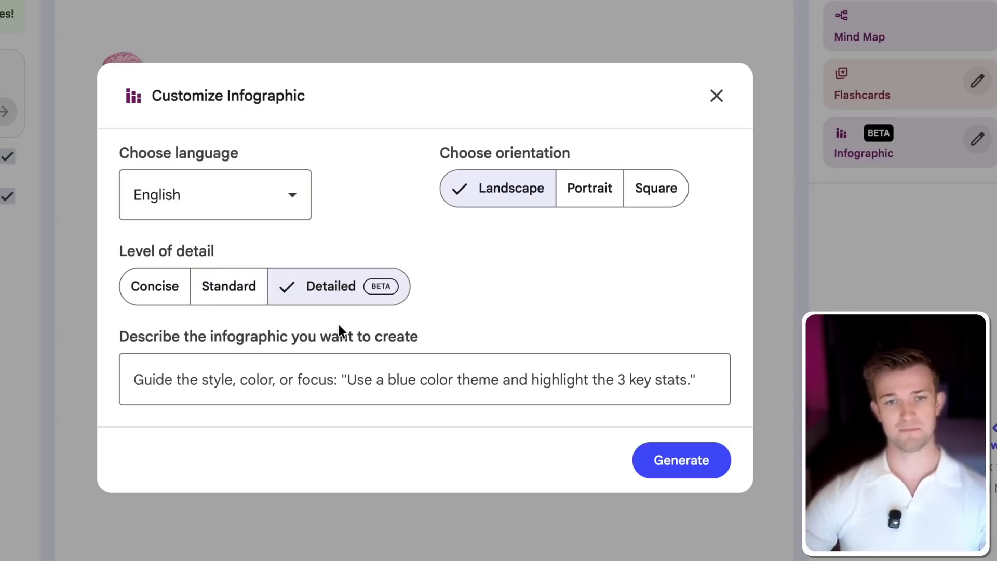
left_click(314, 389)
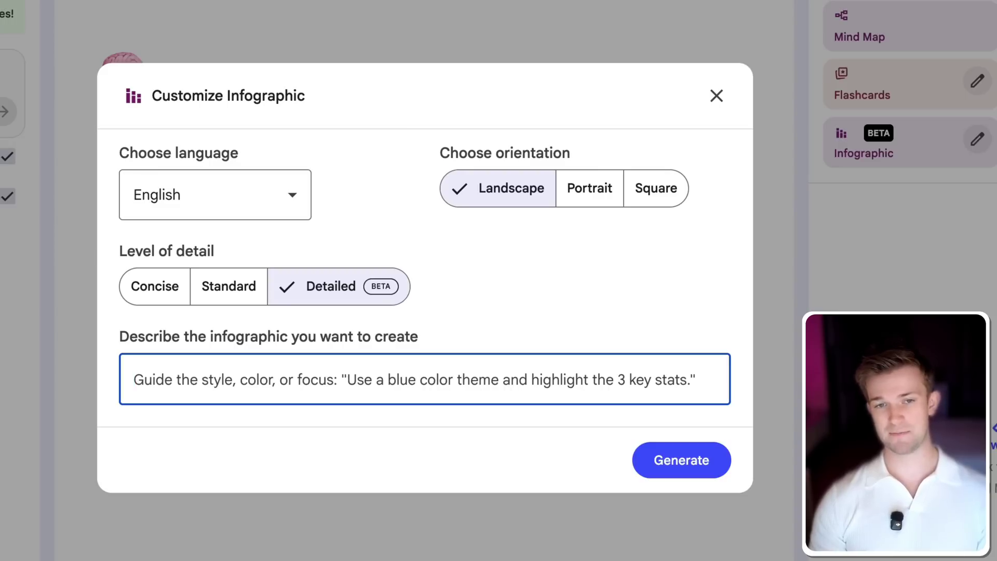
type("An infographic that breaks down the 5 different steps mentioned and makes it very visually appealing.")
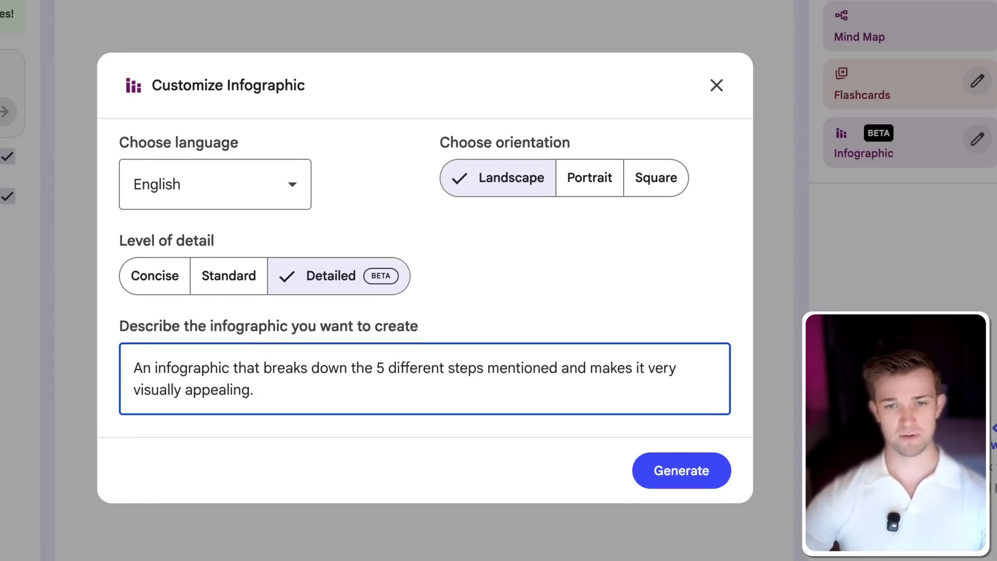
left_click(490, 425)
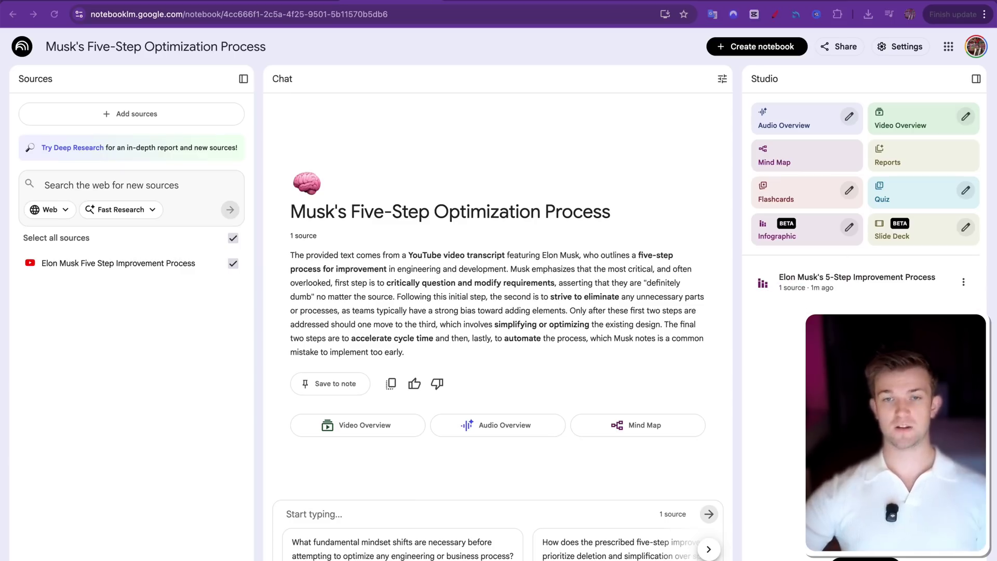
- Open the finished 'Elon Musk's 5-Step Improvement Process' infographic to review it
left_click(814, 287)
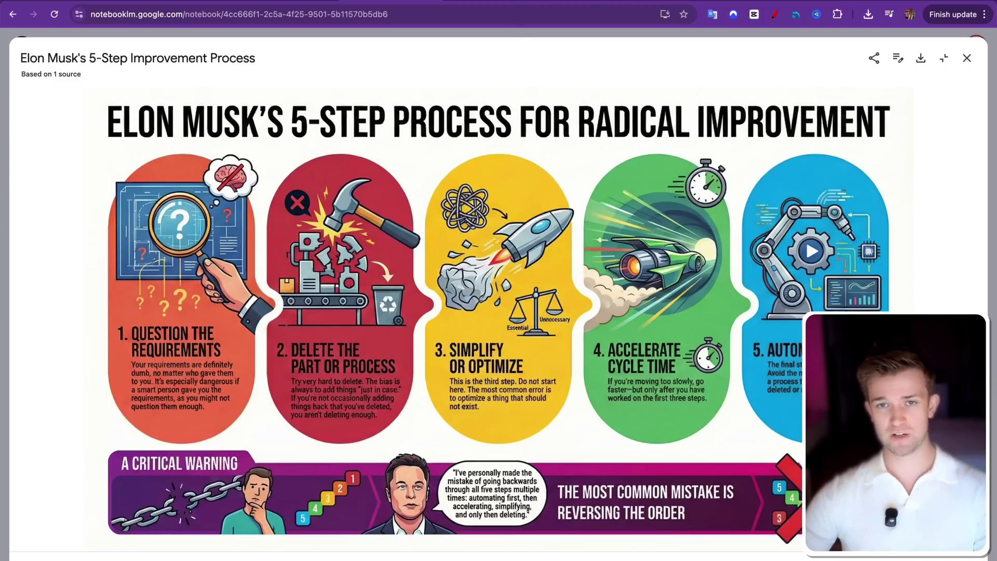
left_click(586, 3)
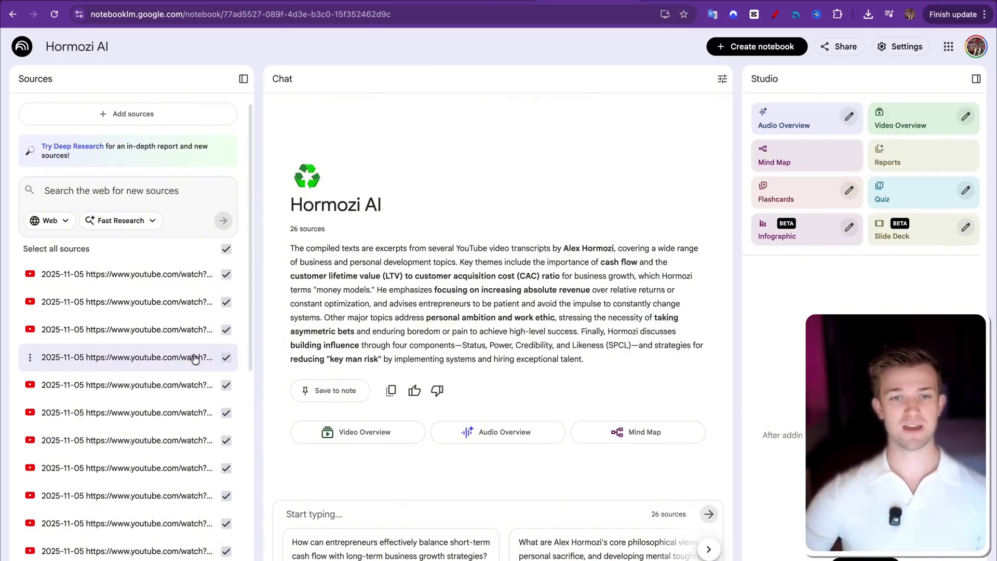
scroll(225, 363, "down", 8)
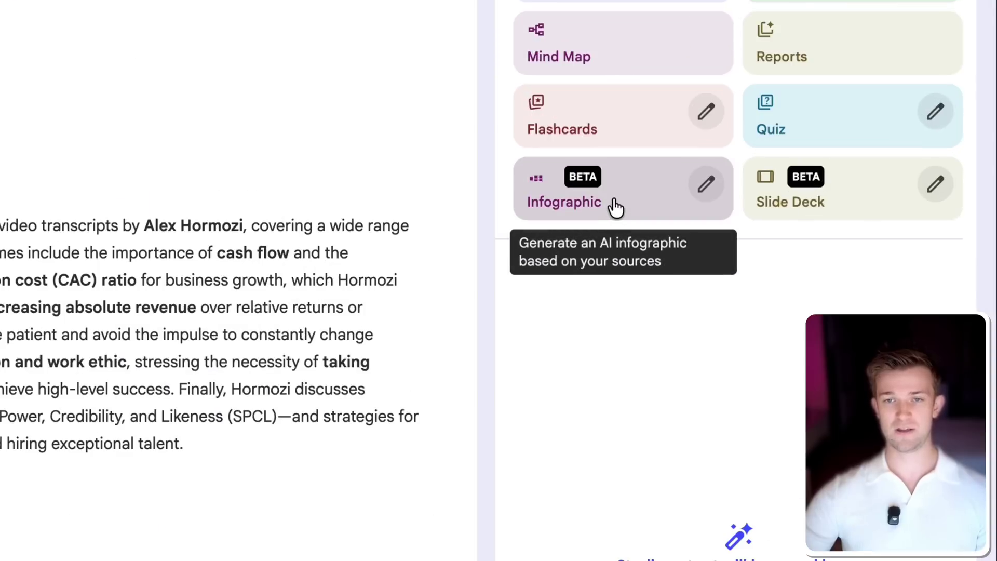
- Generate the 'Business Cheat Code: Fixing Your Model' infographic from the 26 sources, review it, then close it
left_click(616, 206)
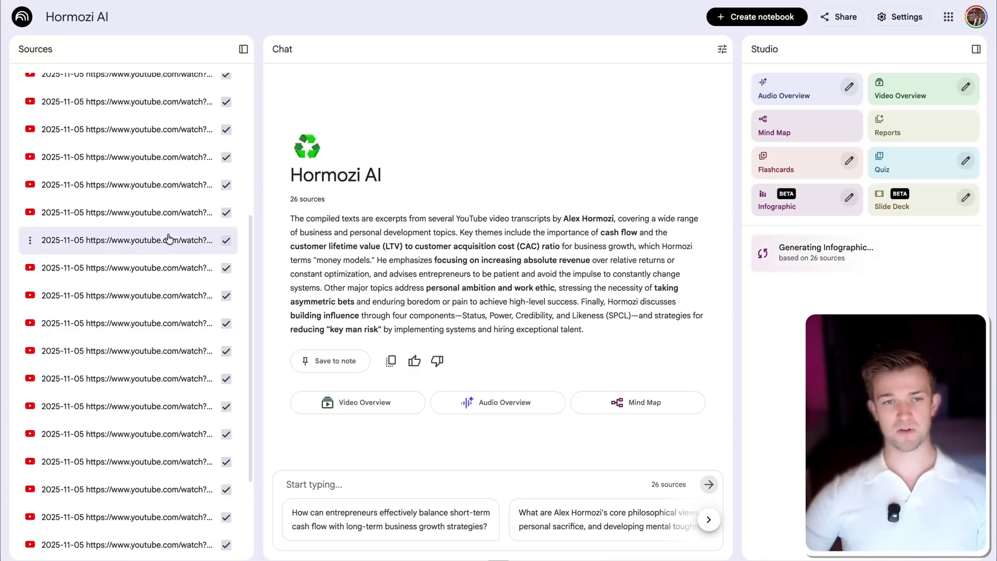
scroll(161, 244, "up", 8)
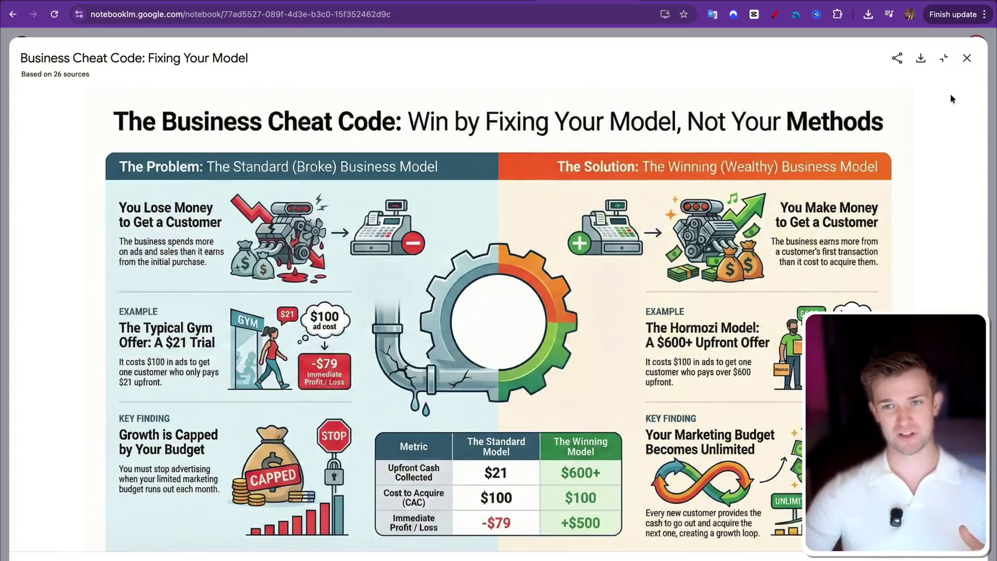
left_click(966, 57)
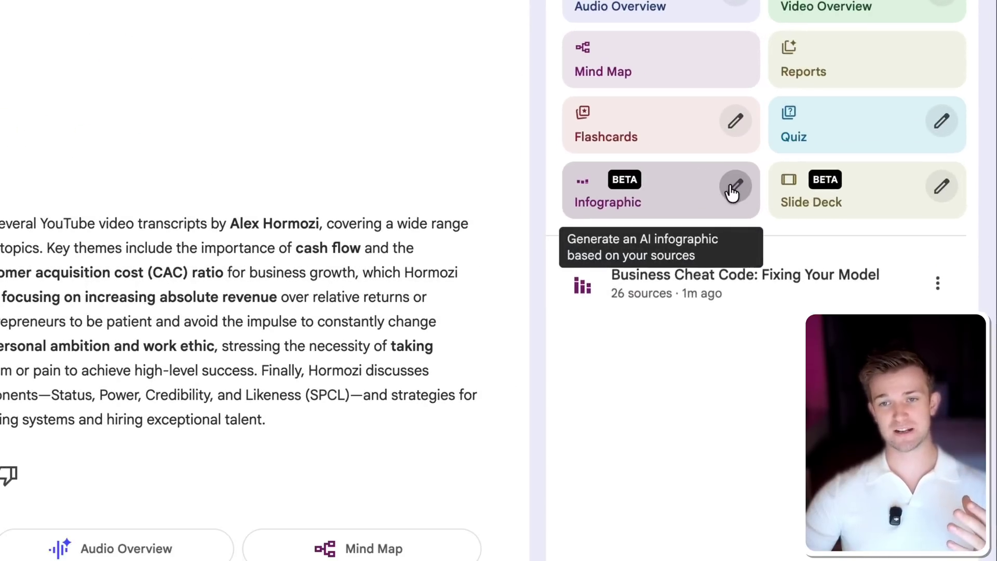
- Open the Hormozi AI notebook's Customize Infographic options via the Infographic tile's pencil icon
left_click(811, 213)
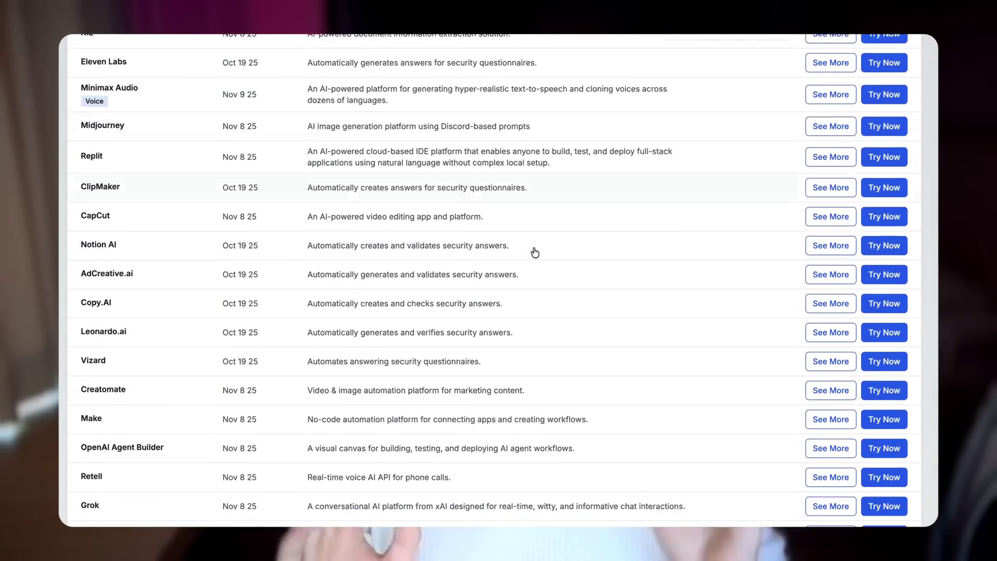
scroll(541, 251, "down", 11)
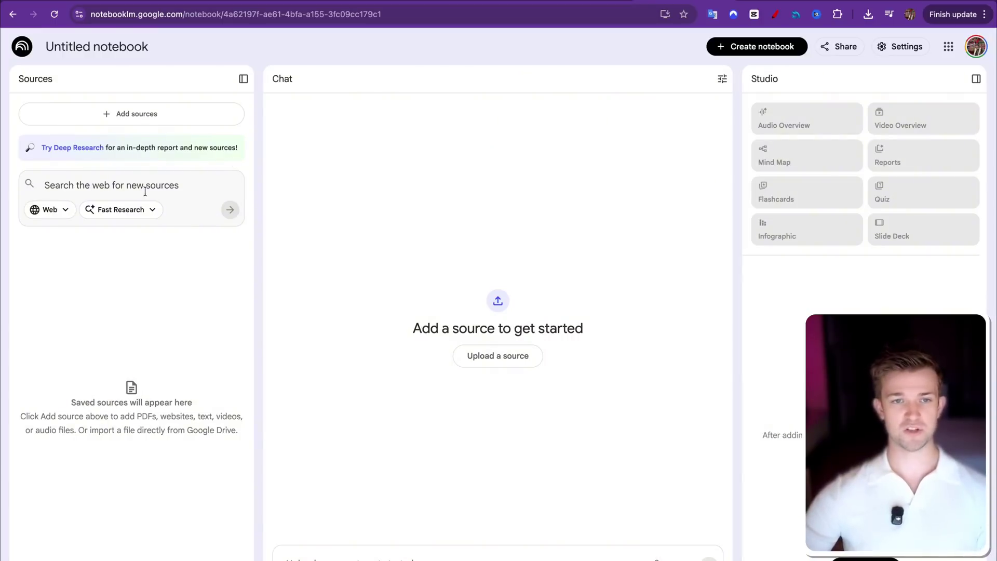
- Run a Deep Research search on blast furnaces and fractional distillation and import the 21 sources
left_click(131, 211)
left_click(124, 259)
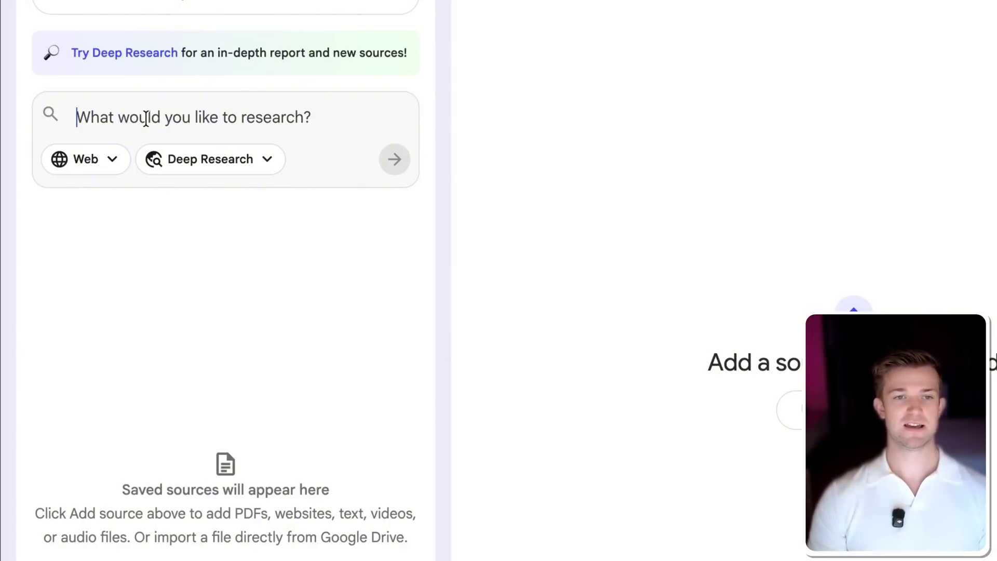
type("Research blast furnaces and fractional distillation.")
key("Return")
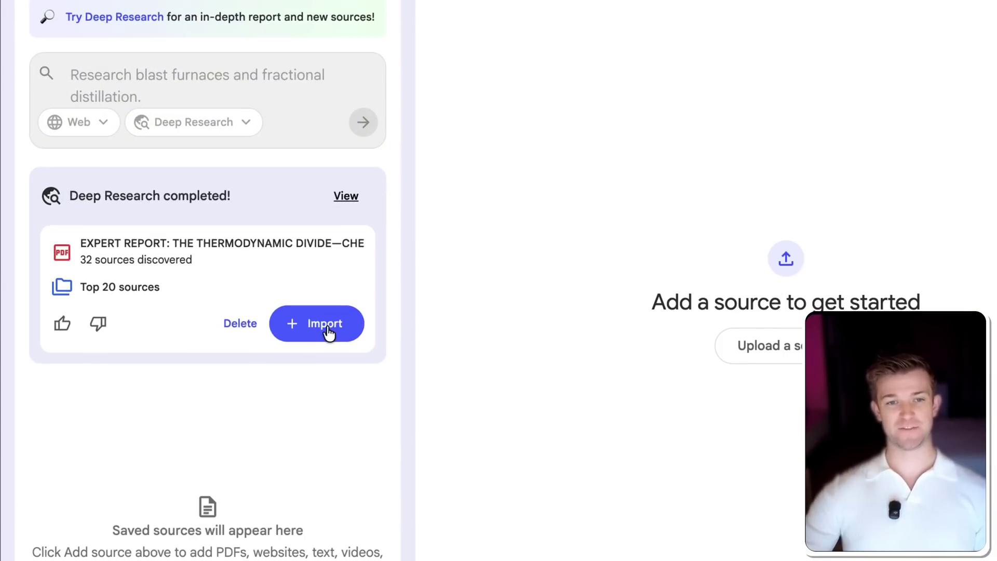
left_click(214, 347)
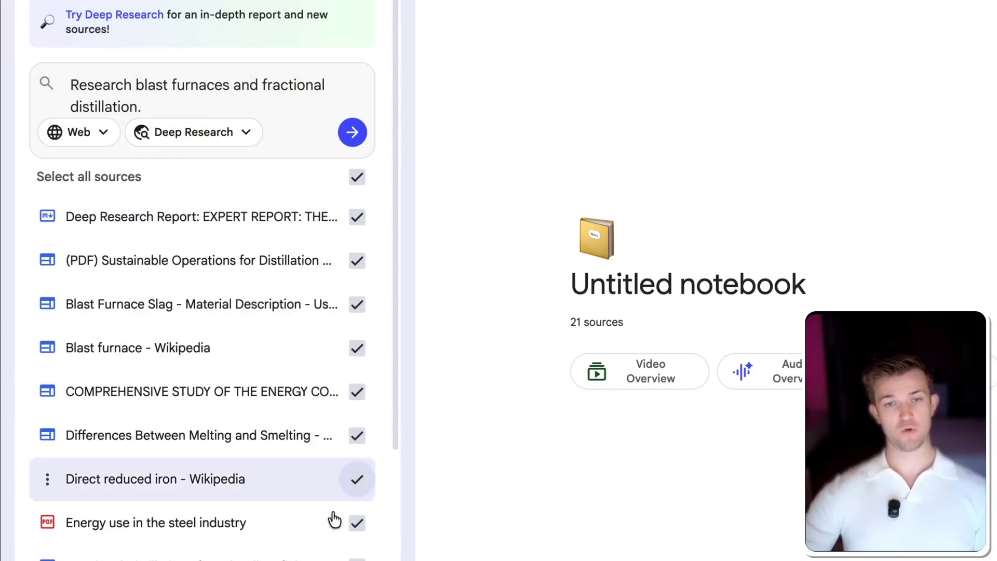
- Choose Detailed and landscape, paste the simple-terms fractional distillation prompt, and generate the infographic
left_click(765, 203)
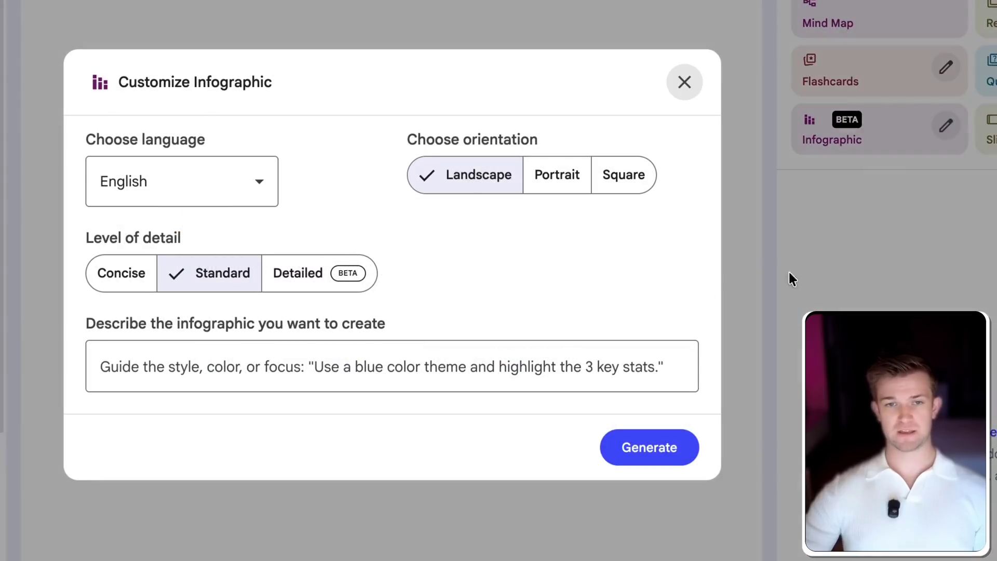
left_click(304, 283)
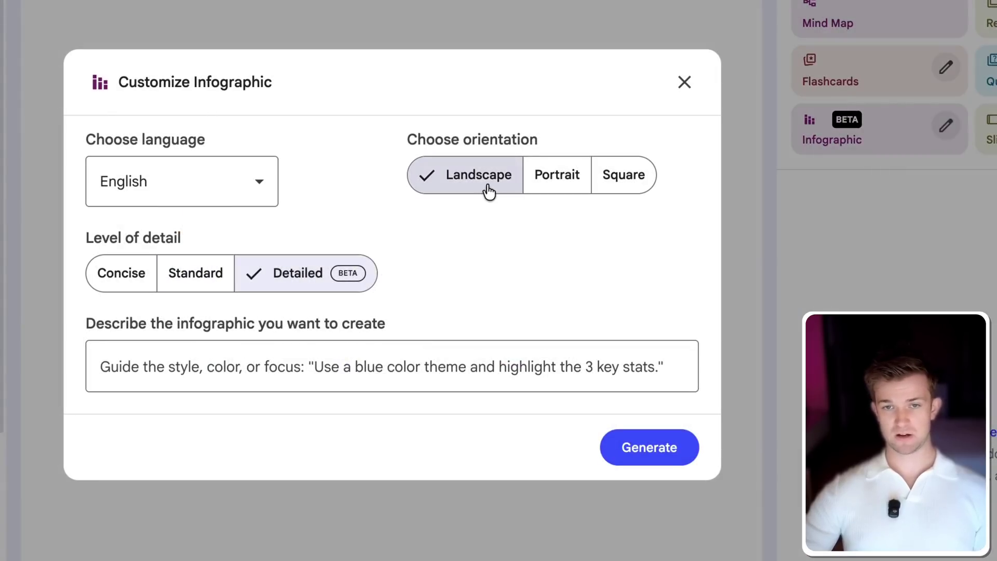
left_click(356, 364)
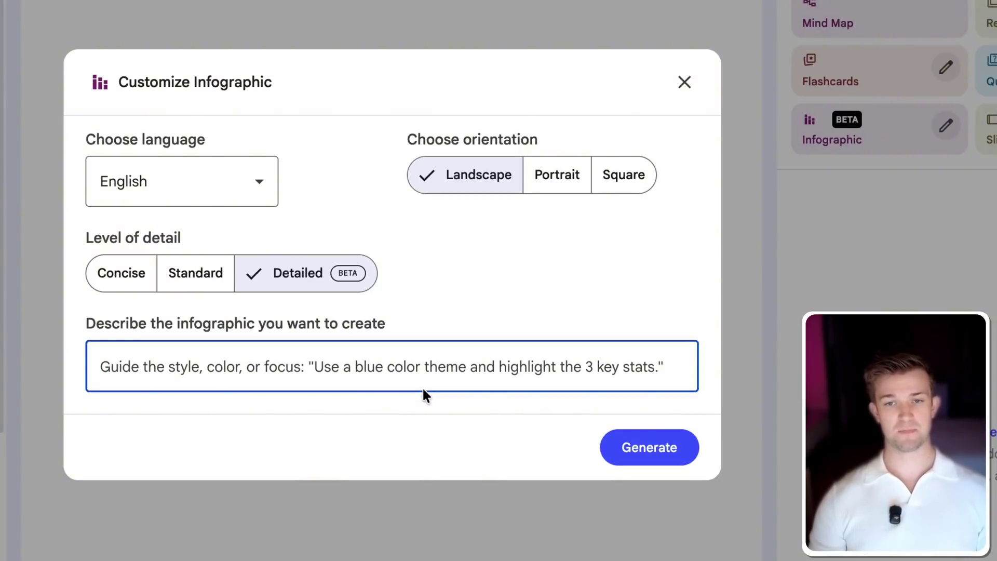
type("Give me an infographic of the fractional distillation process in a blast furnace broken down and made very easy.")
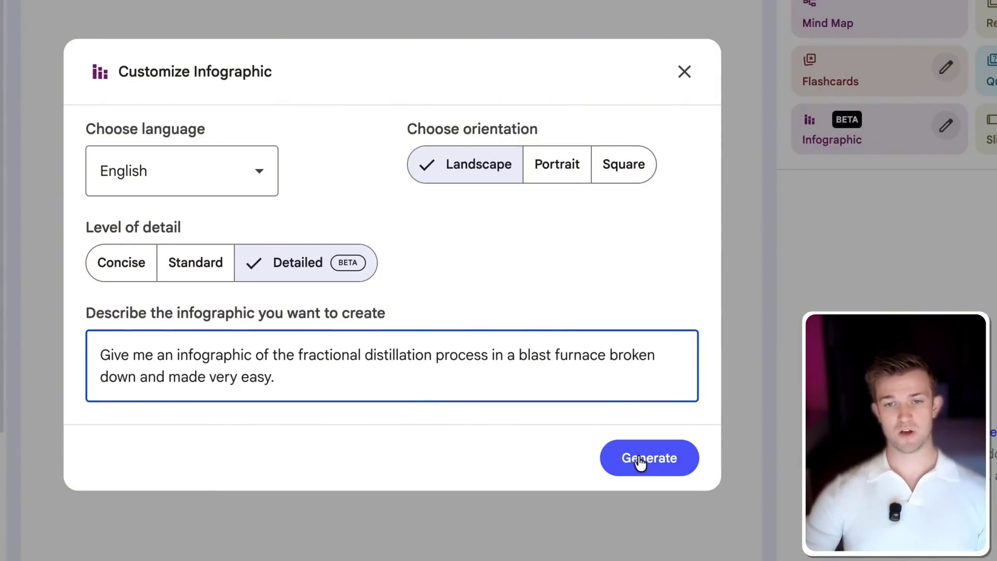
left_click(638, 459)
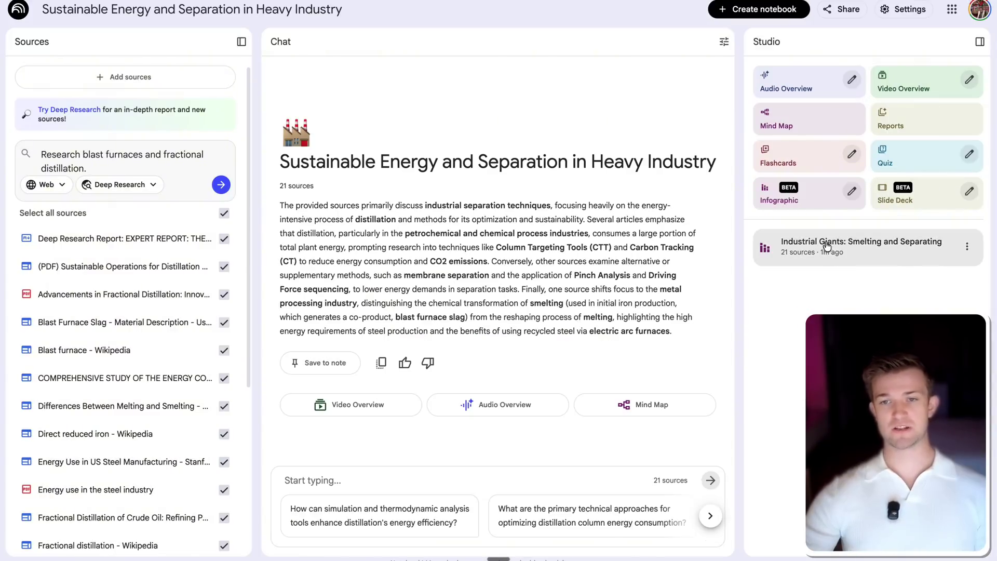
- Open the 'Industrial Giants: Smelting and Separating' infographic full-size
left_click(827, 246)
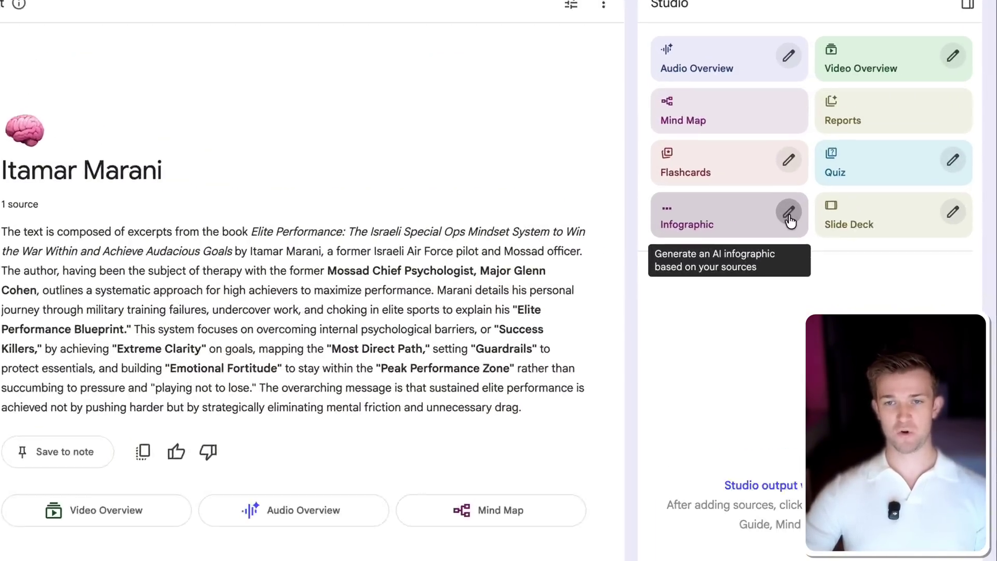
- Set the infographic to Detailed and paste the author's goal-setting prompt as its description
left_click(789, 218)
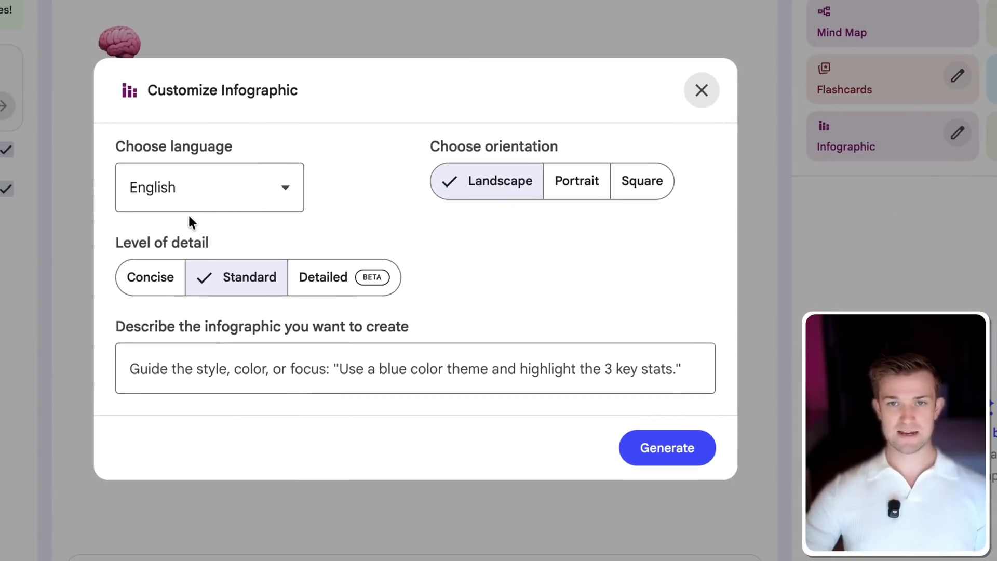
left_click(348, 286)
left_click(403, 364)
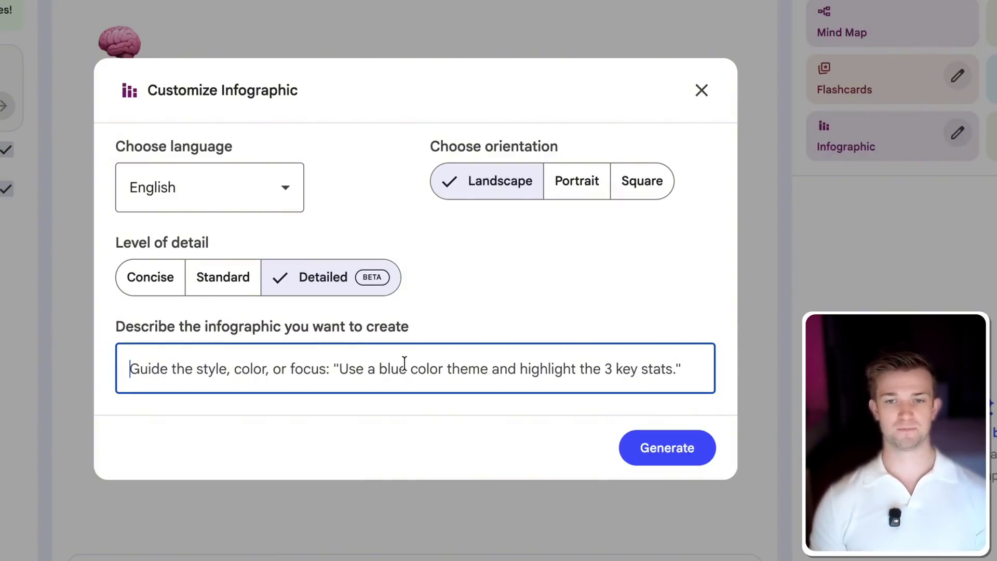
type("Creating Infographic: Breaking Down the Author's Approach to Goal Setting and Goal Achievement.")
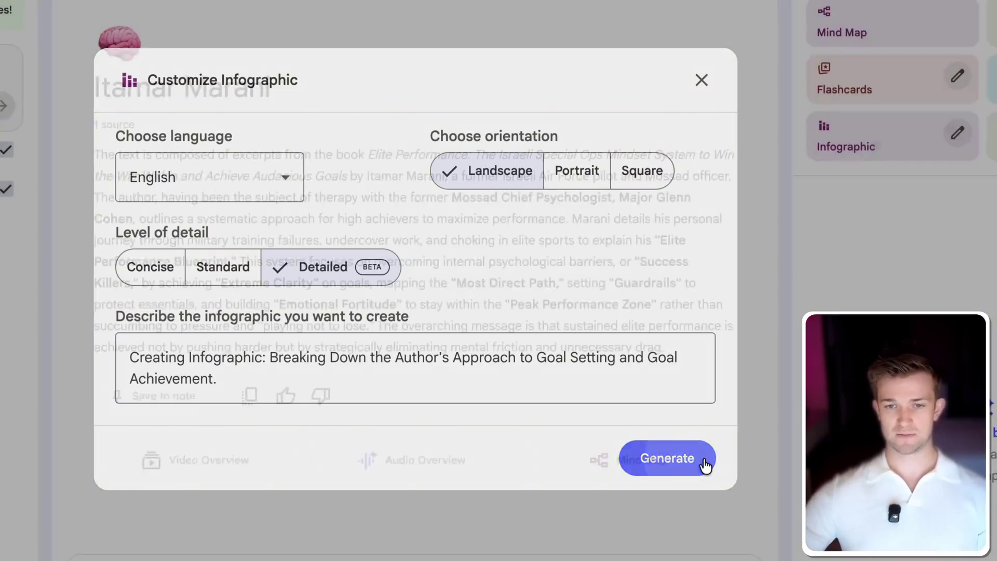
- Generate the goal-setting infographic and view the Elite Performance Blueprint full-size
left_click(705, 469)
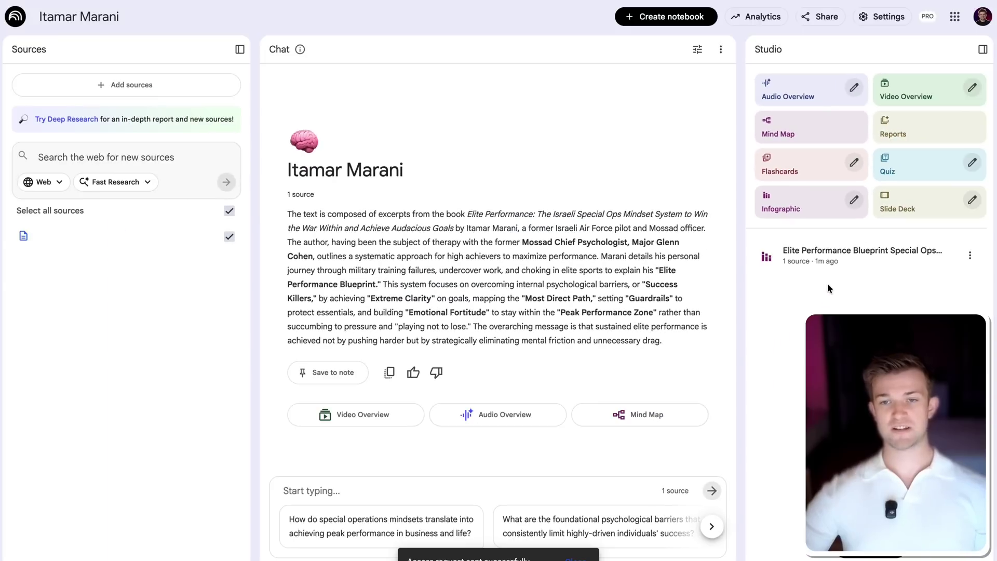
left_click(834, 271)
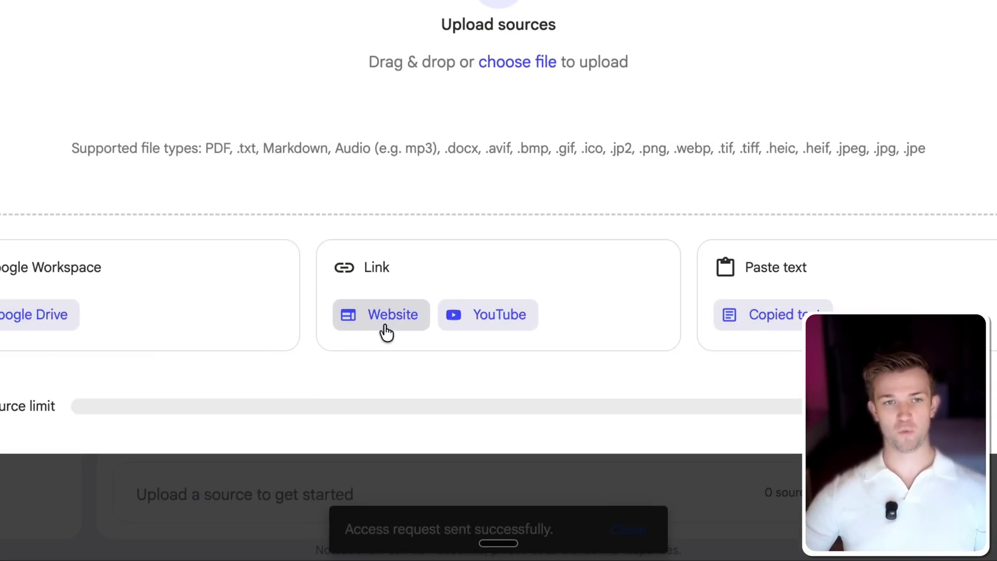
left_click(446, 453)
left_click(294, 179)
type("www.okaea.")
key("BackSpace")
key("BackSpace")
key("BackSpace")
key("BackSpace")
type("ra.ai")
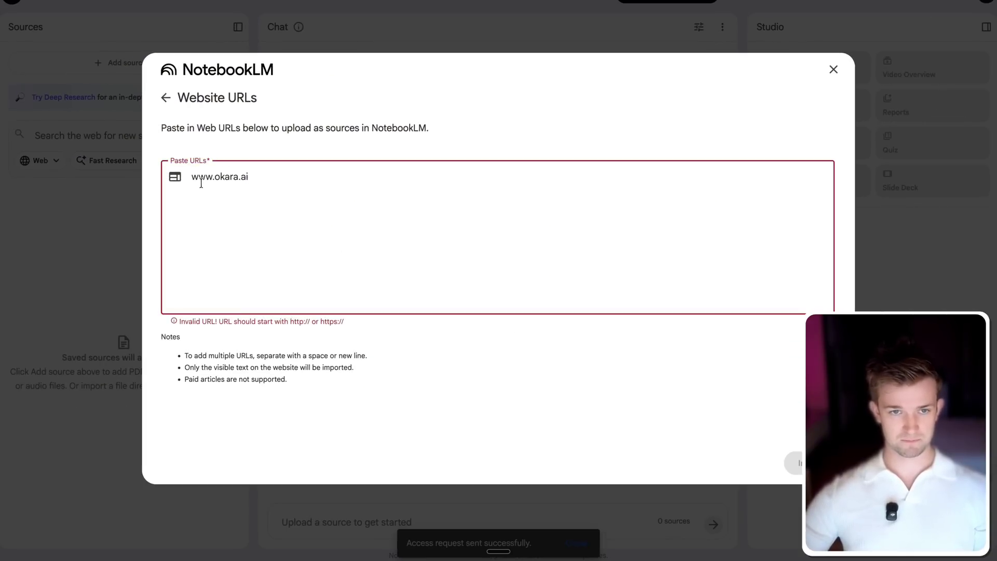
left_click(190, 177)
type("https:")
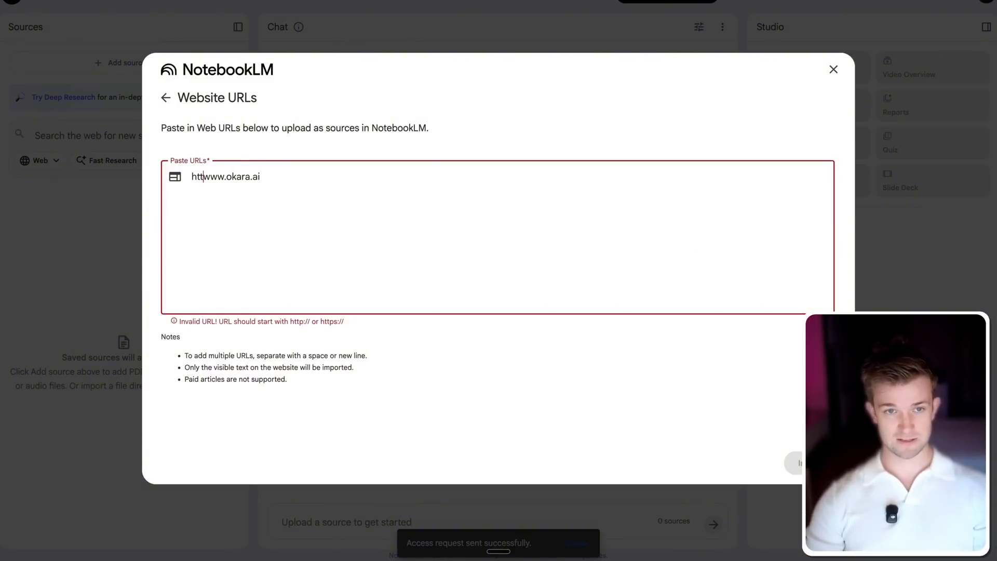
type("//")
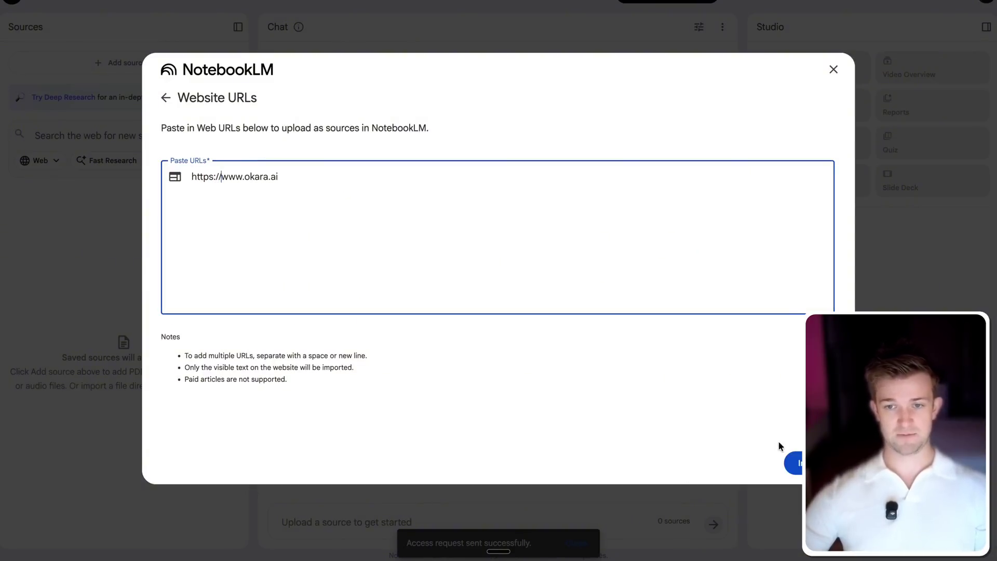
left_click(799, 468)
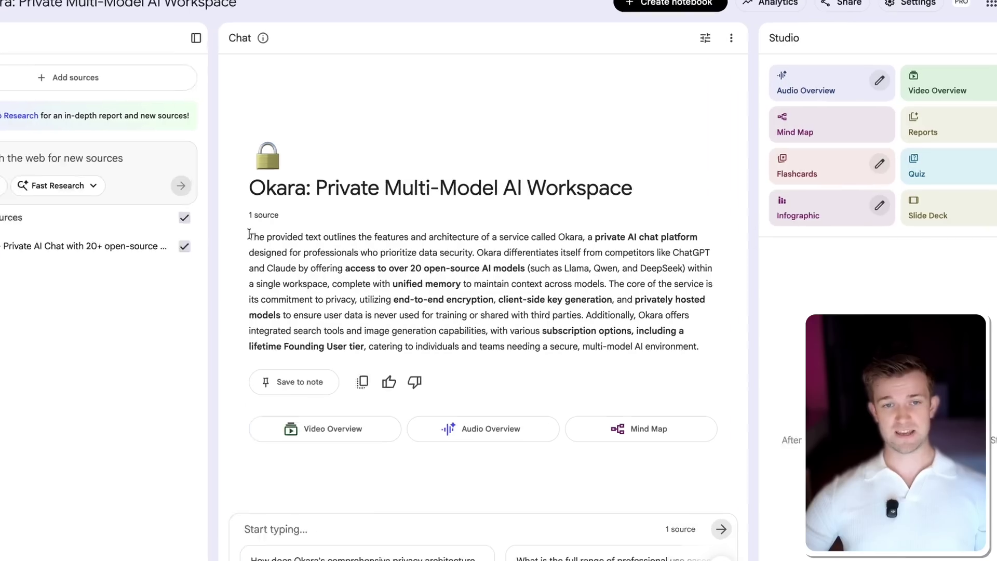
- Select the Okara summary, then generate a Detailed infographic using the business-premise description
left_click_drag(250, 230, 545, 304)
left_click_drag(526, 235, 740, 314)
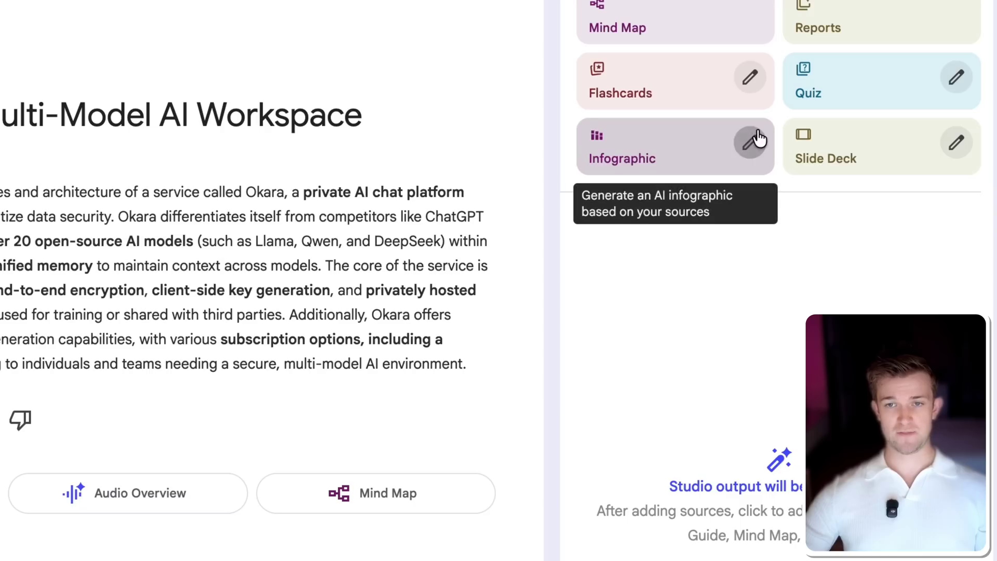
left_click(756, 136)
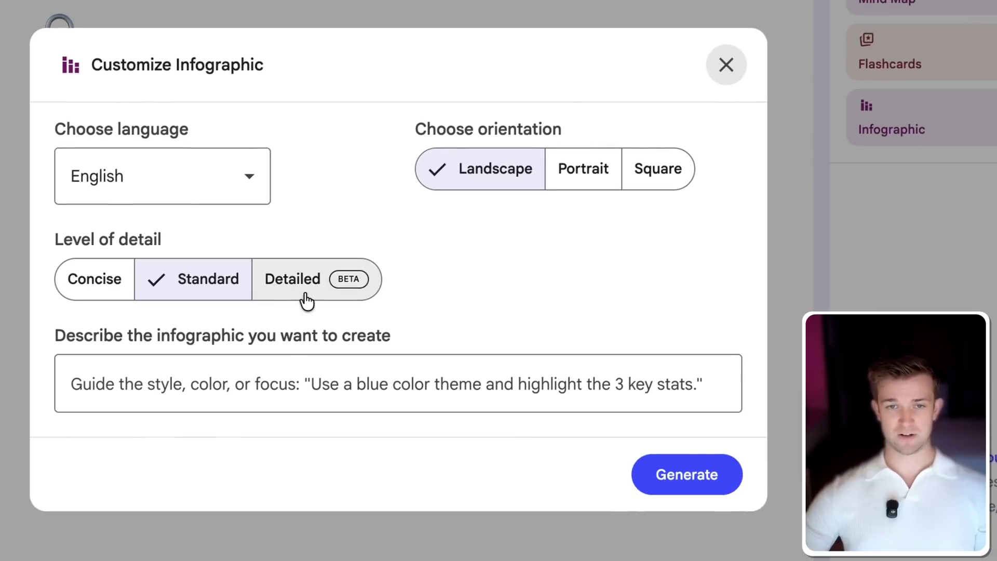
left_click(301, 284)
left_click(305, 386)
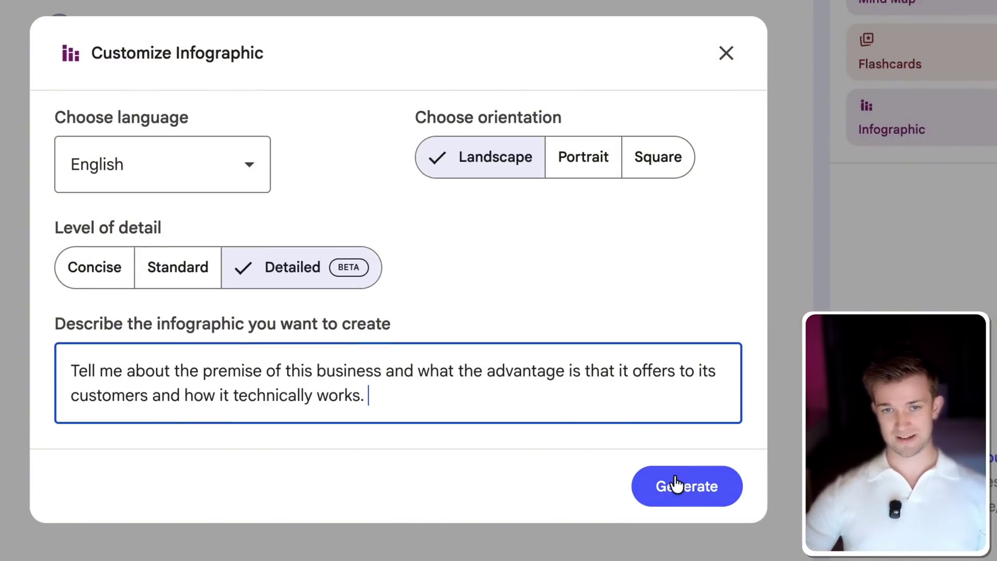
left_click(675, 483)
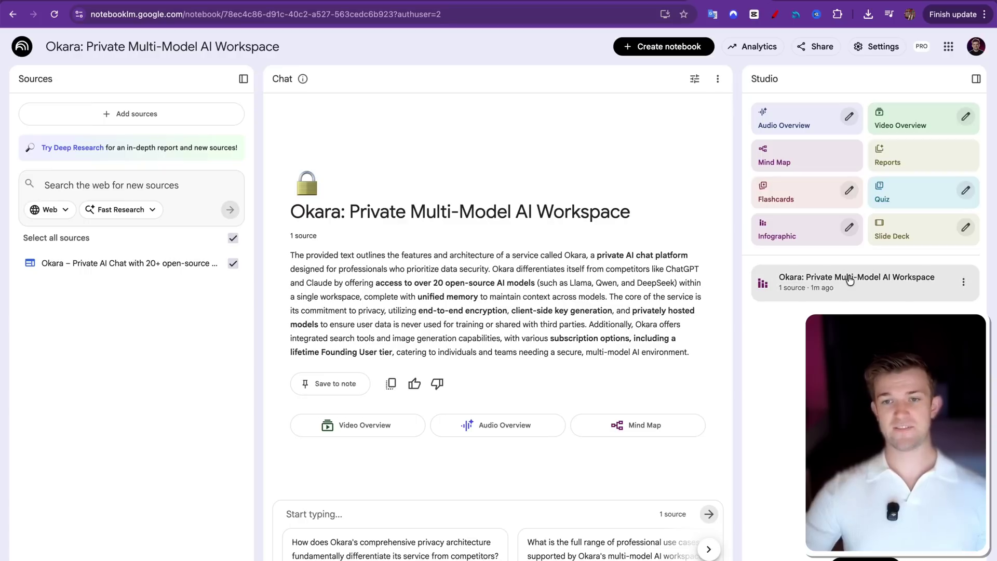
left_click(811, 280)
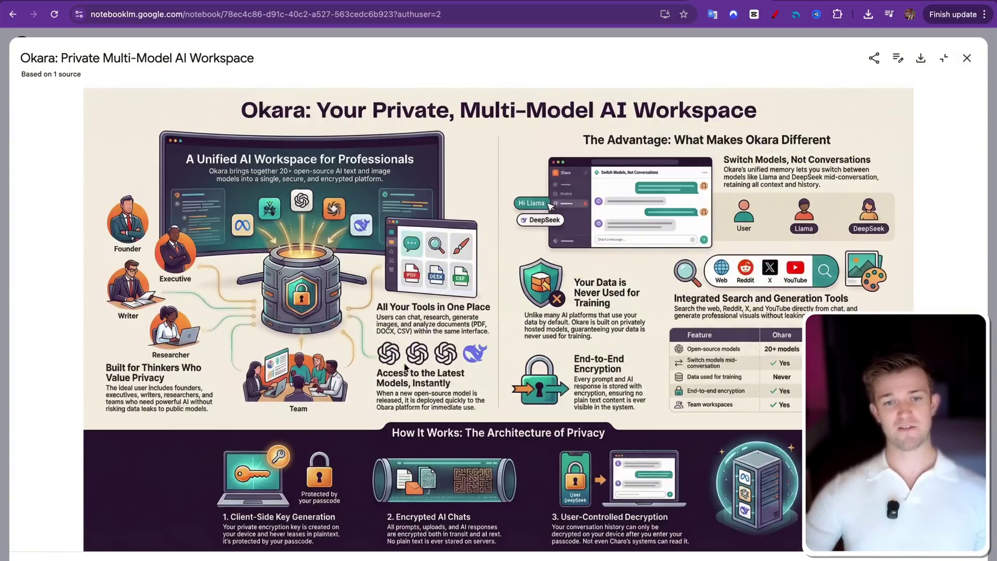
key("Escape")
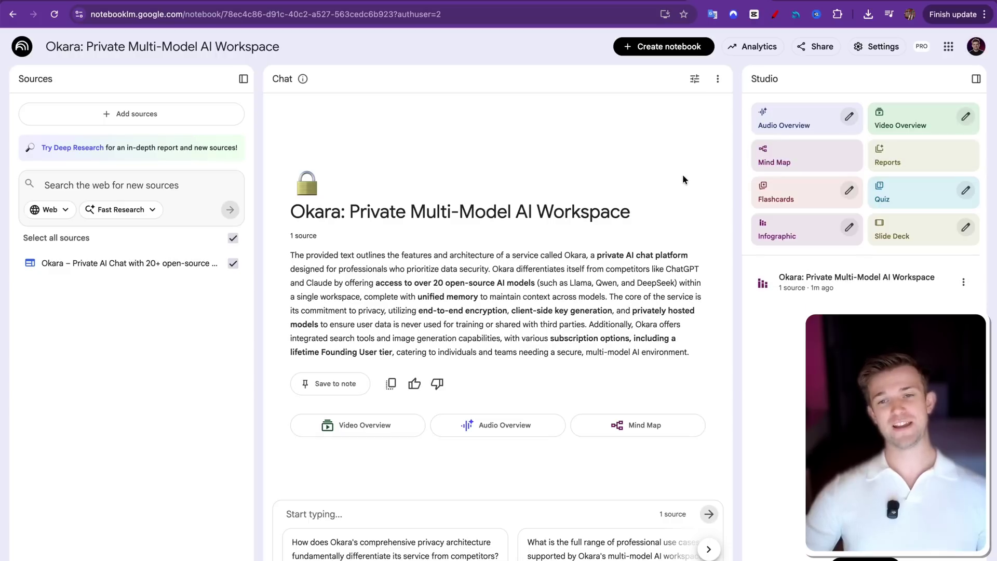